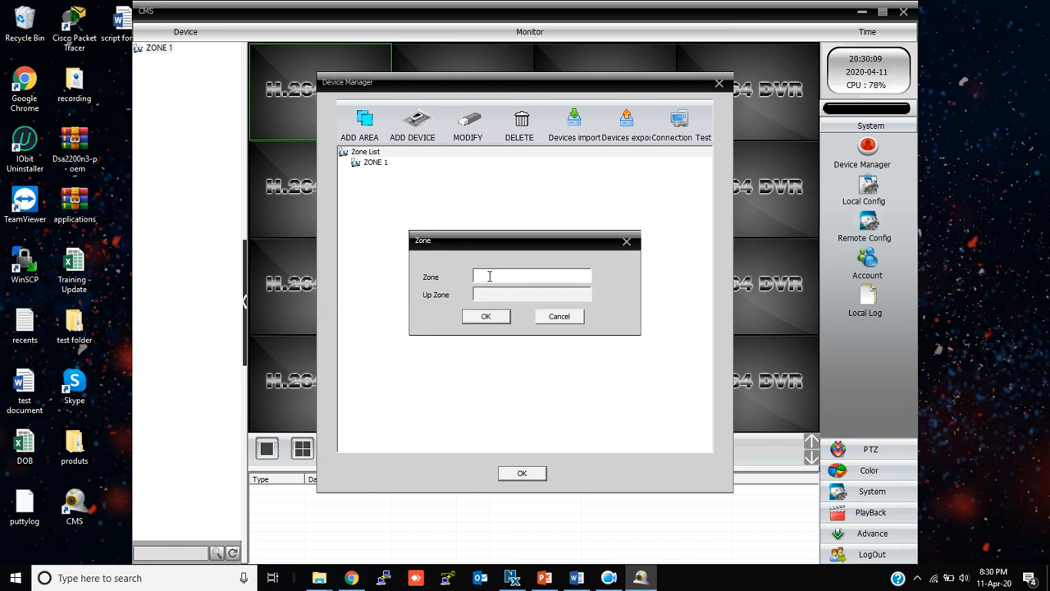
Name the new zone 'outdoor zone' and confirm it
text(outdoor zone)
click(486, 317)
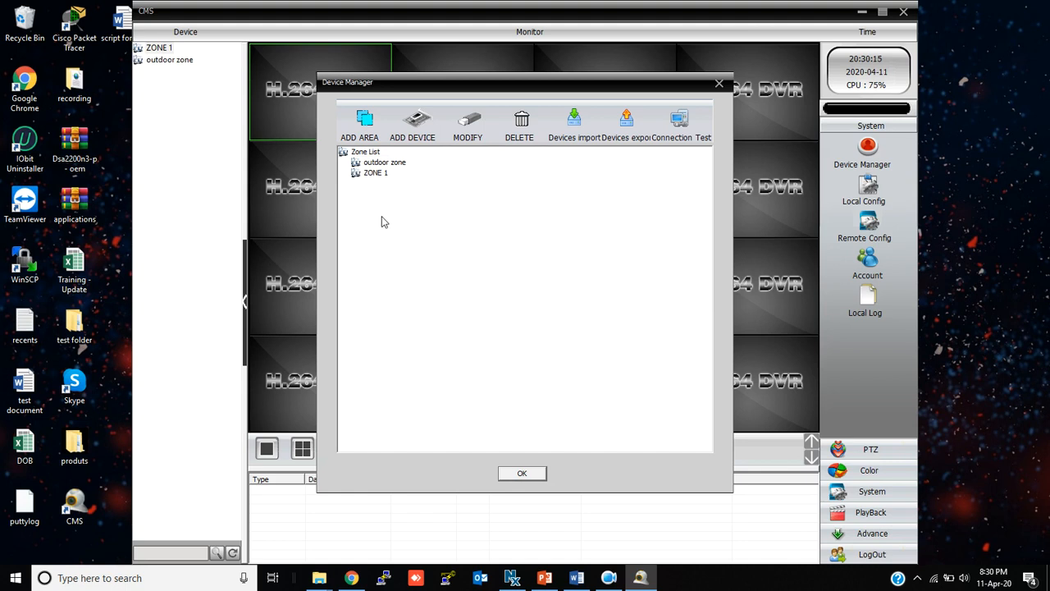
Add a device under outdoor zone and rename it from Test to 'front entrance'
click(394, 164)
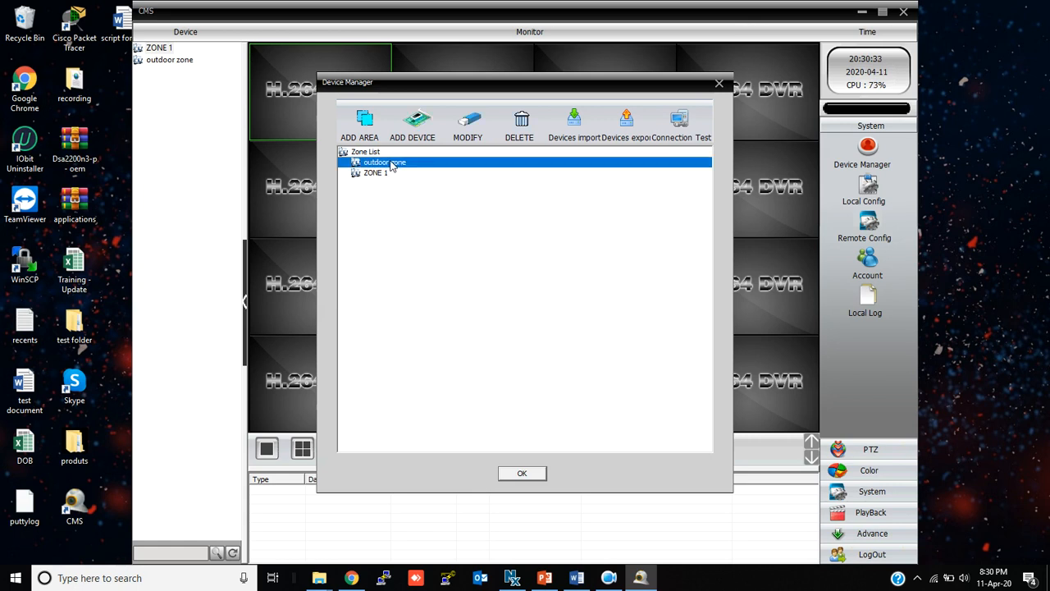
click(414, 138)
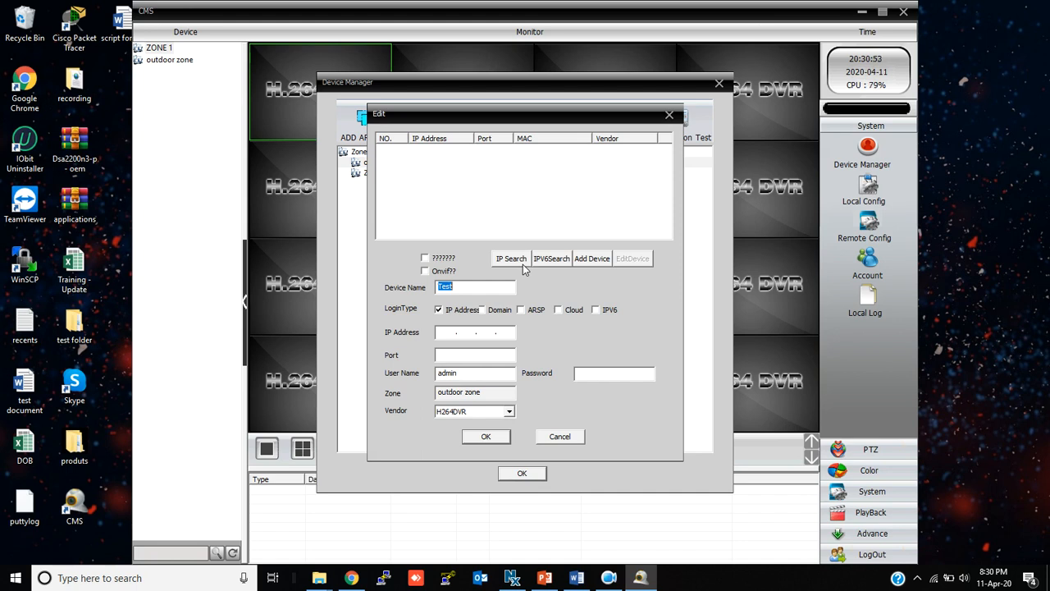
click(466, 285)
drag(470, 289, 437, 295)
key(BackSpace)
text(f)
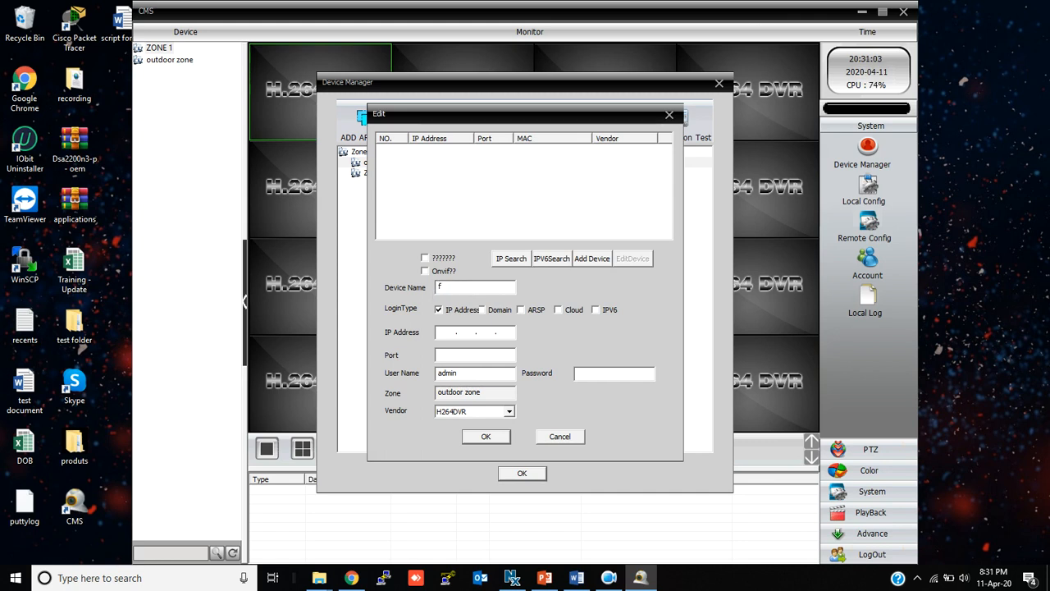
text(ront entrance)
Give it IP 172.16.0.101, port 80, the login password and Onvif vendor, then save and close Device Manager
click(440, 331)
text(172 . 16 . 0 . 101)
click(455, 357)
text(80)
click(587, 369)
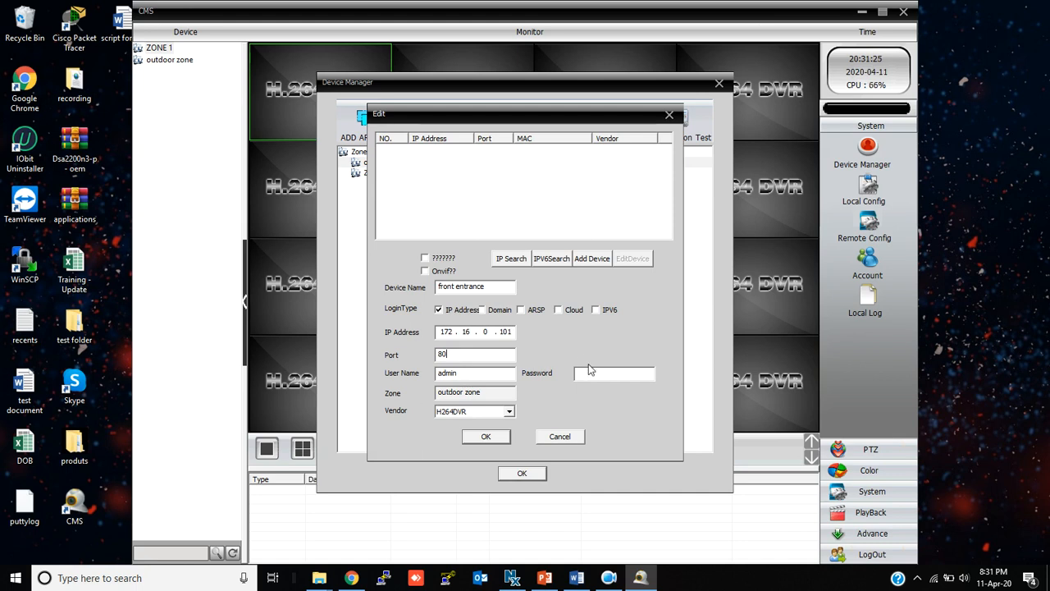
text(12345678)
click(509, 412)
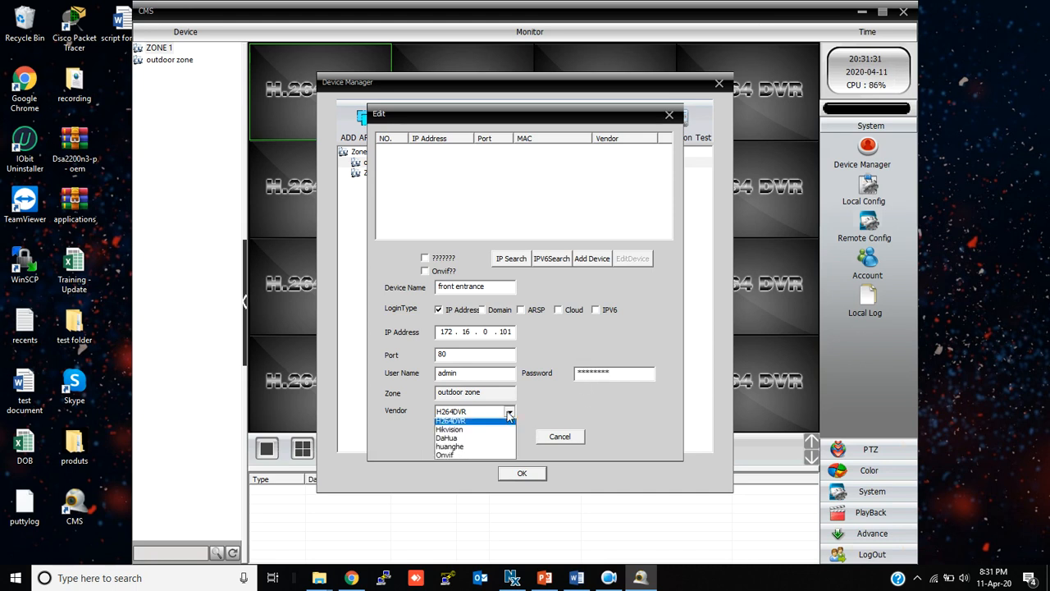
click(460, 458)
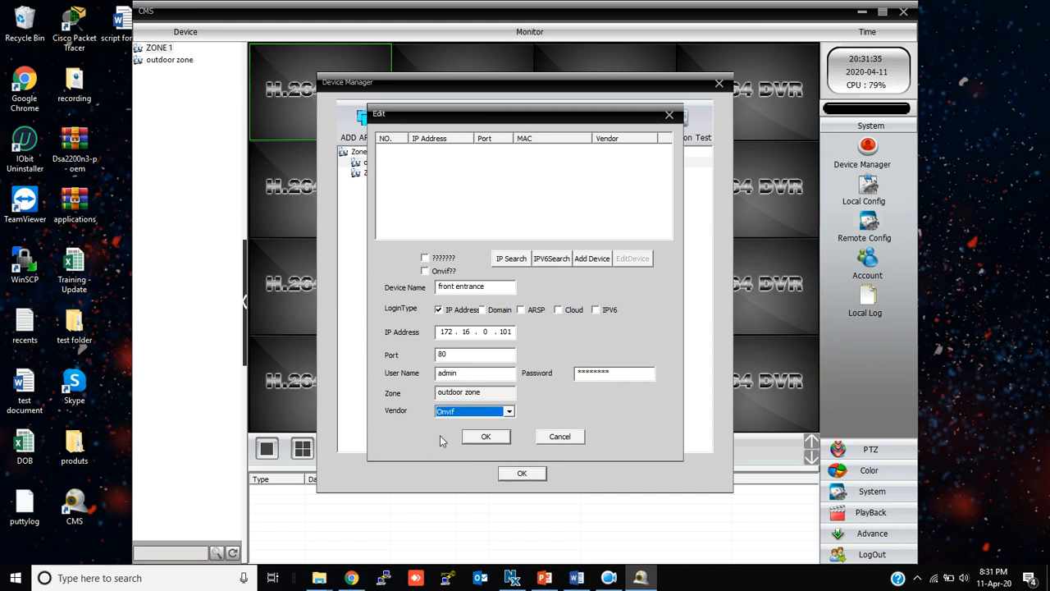
click(482, 441)
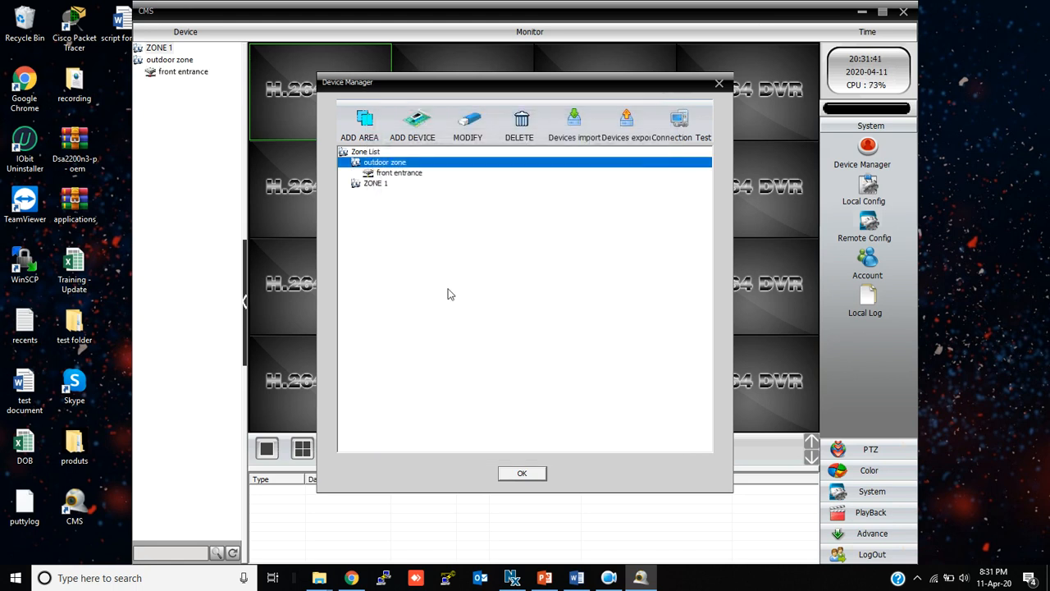
click(520, 476)
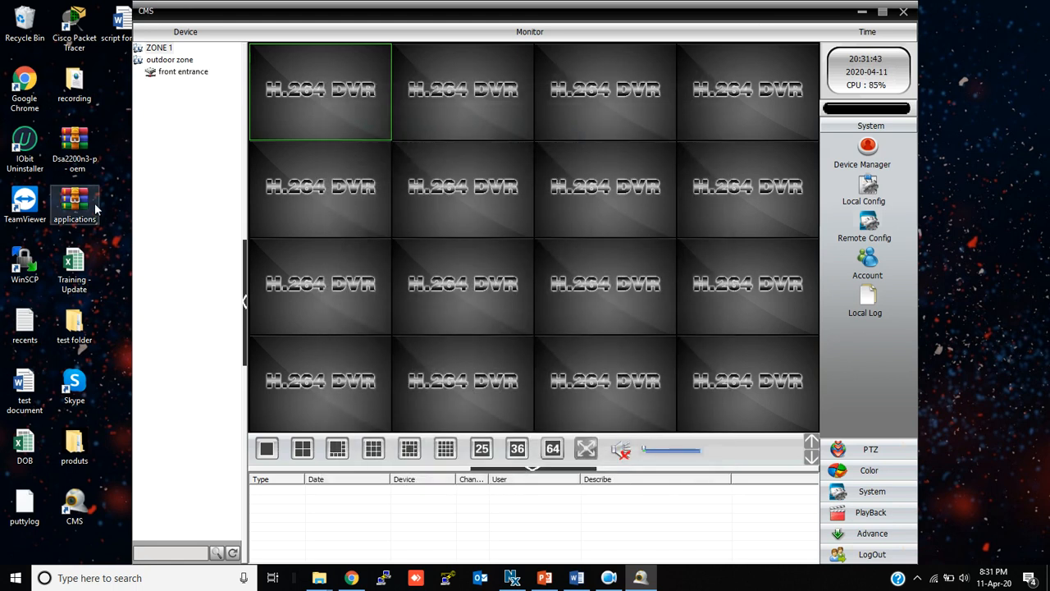
Connect front entrance and show channel front entrance_1 in single large view
click(185, 73)
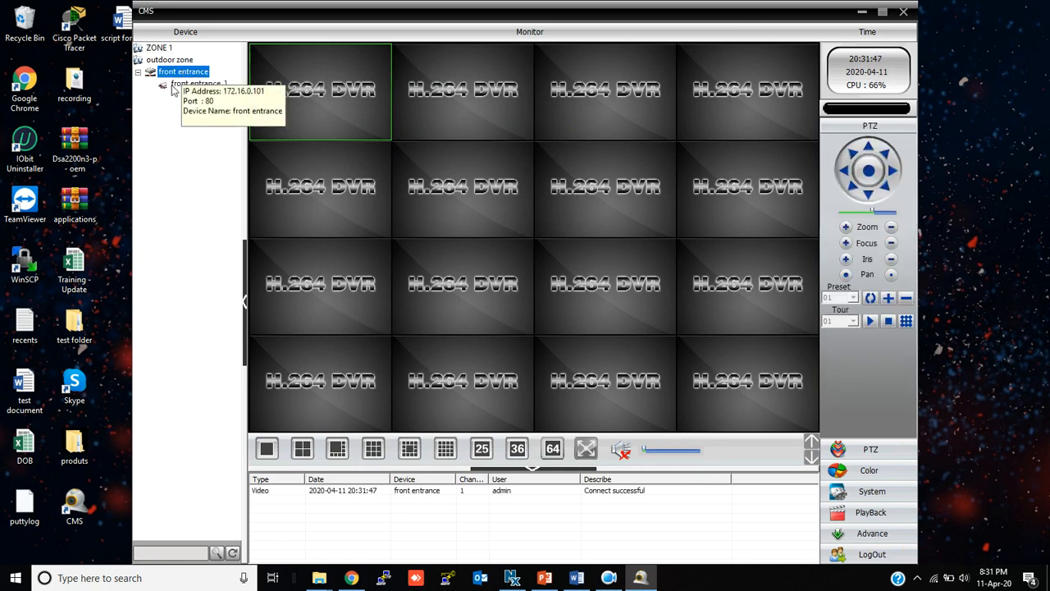
click(211, 83)
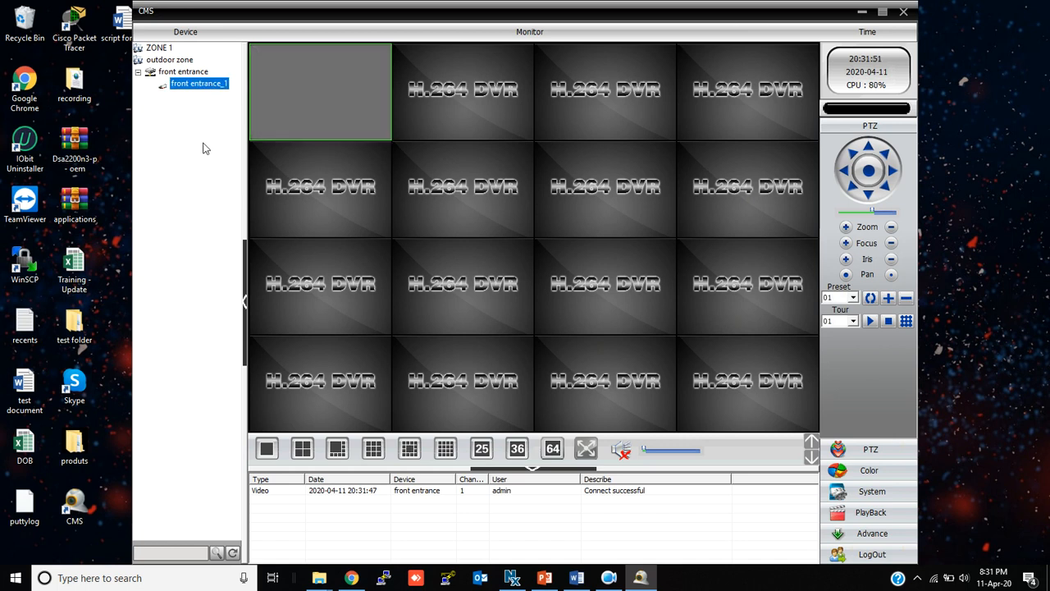
double_click(338, 96)
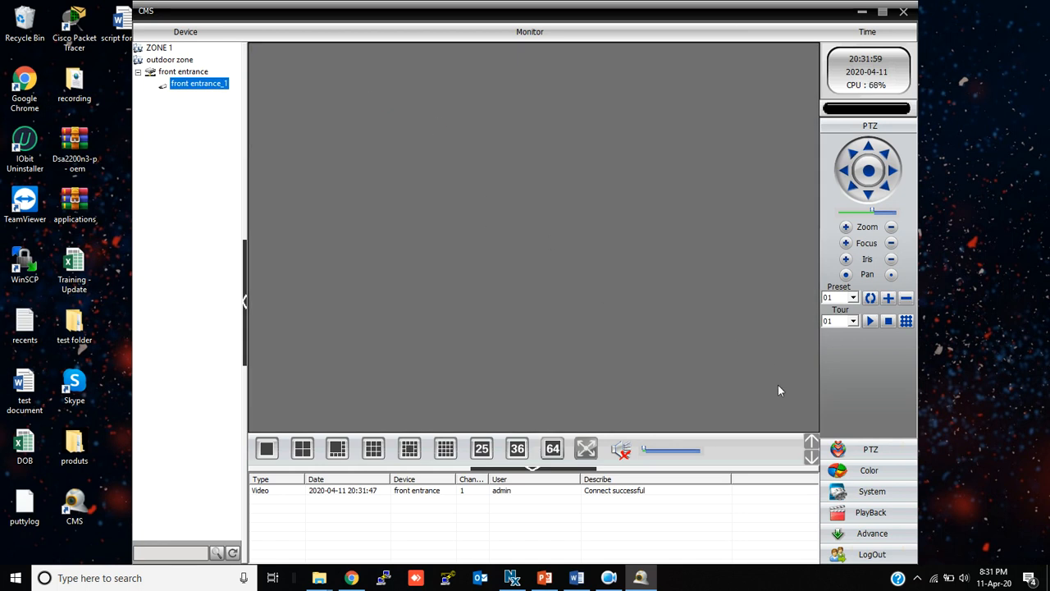
click(875, 491)
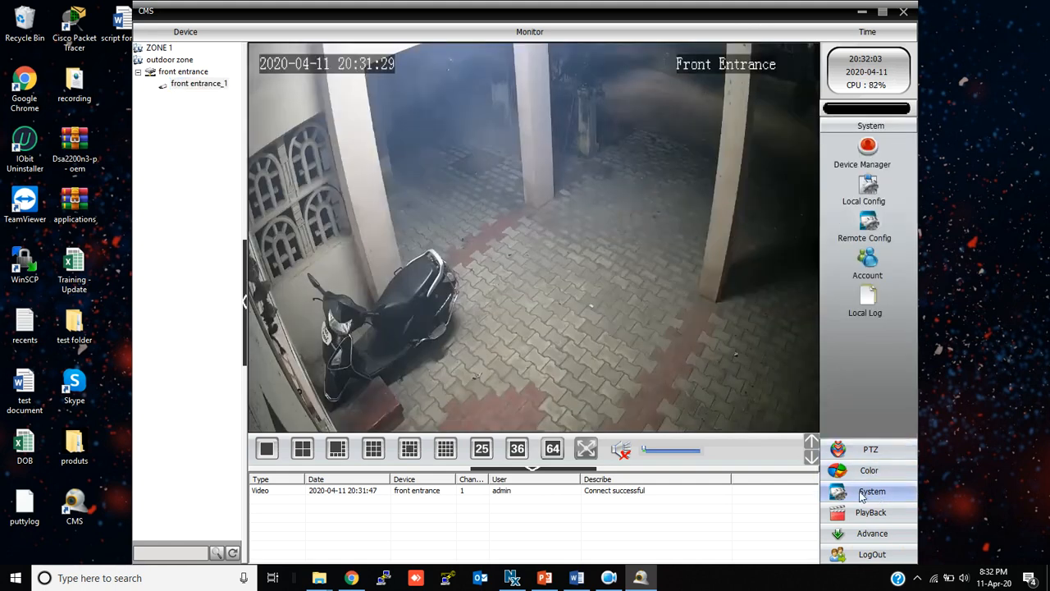
click(862, 197)
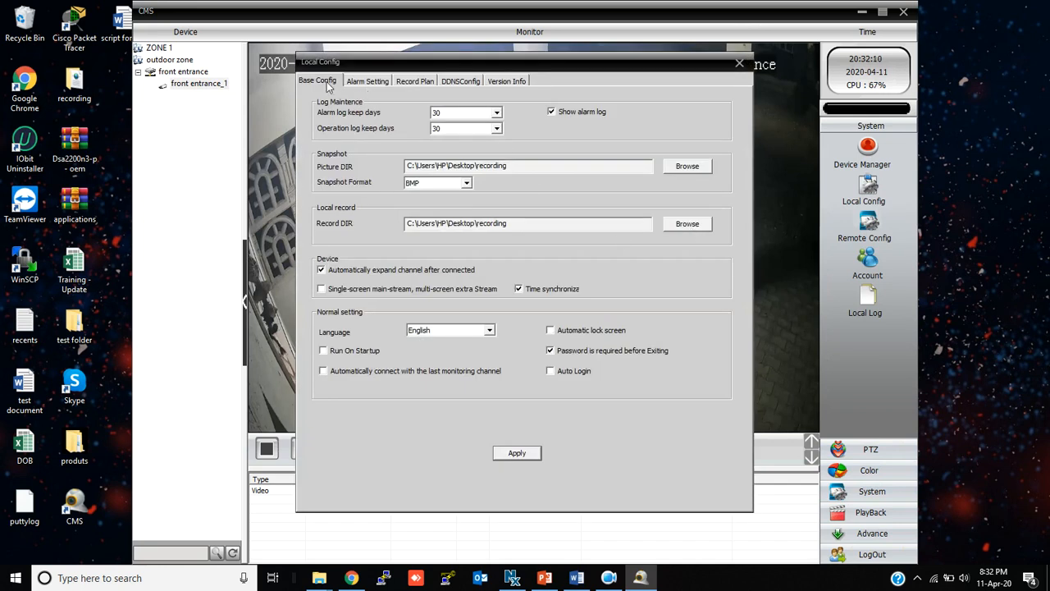
Apply and save the Base Config that records to the Desktop recording folder
click(419, 83)
click(325, 83)
click(522, 453)
click(526, 325)
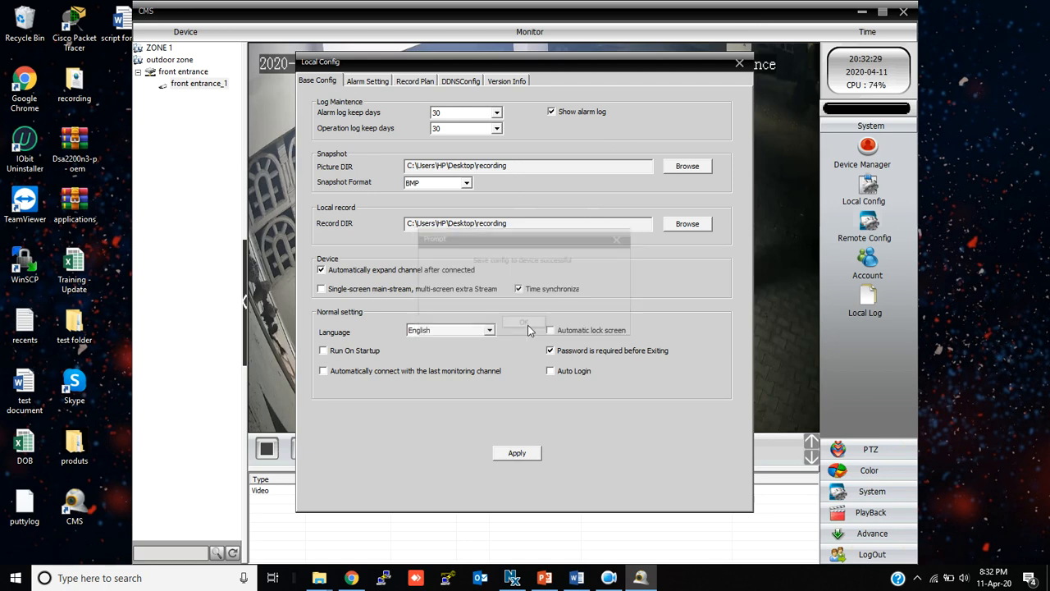
click(739, 63)
Start local recording of the front entrance view and bring up the Desktop recording folder
right_click(469, 224)
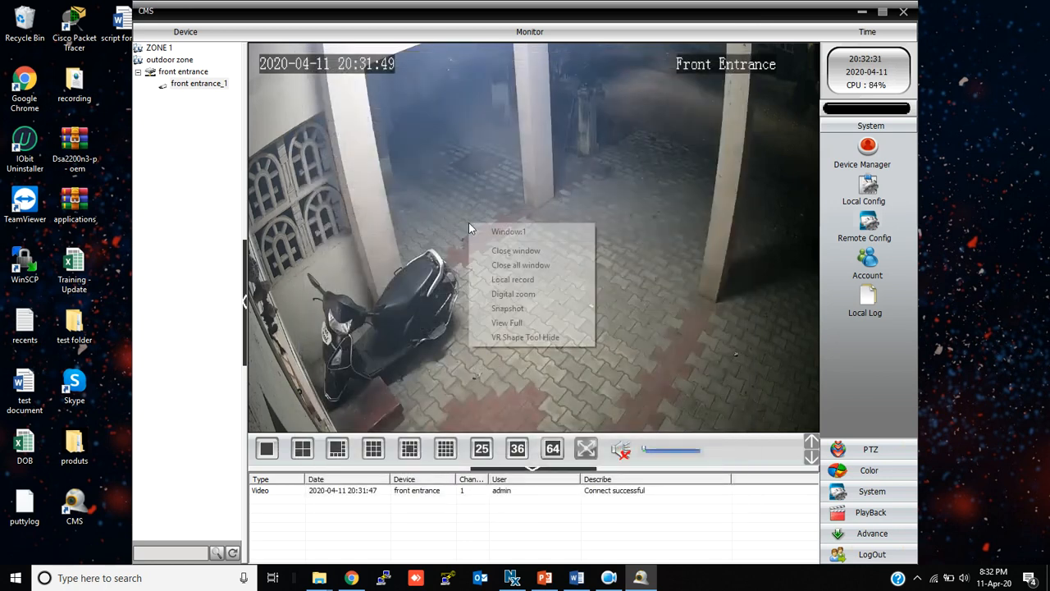
click(508, 279)
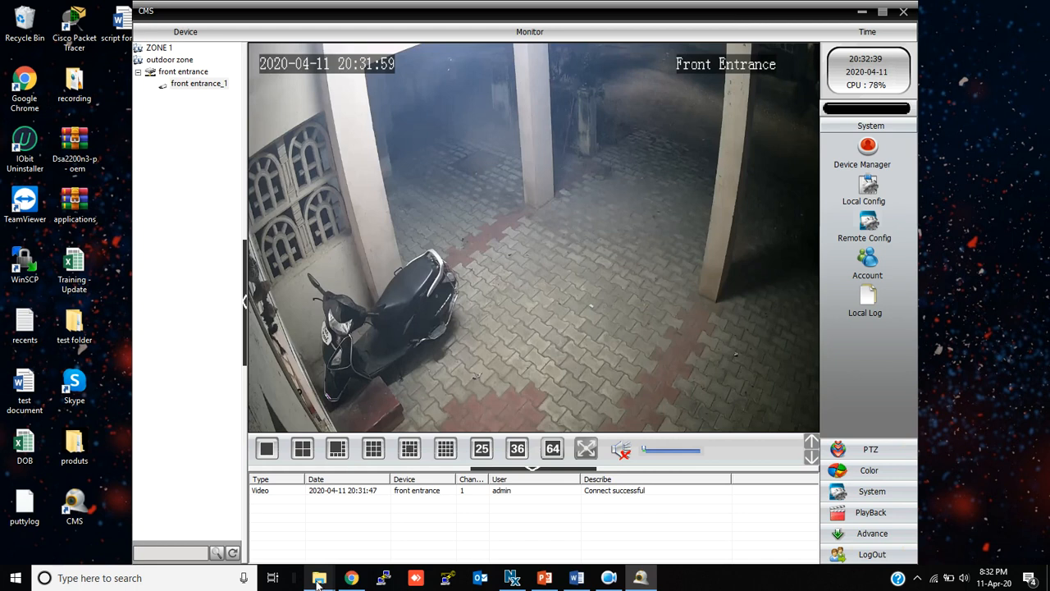
mouse_move(318, 581)
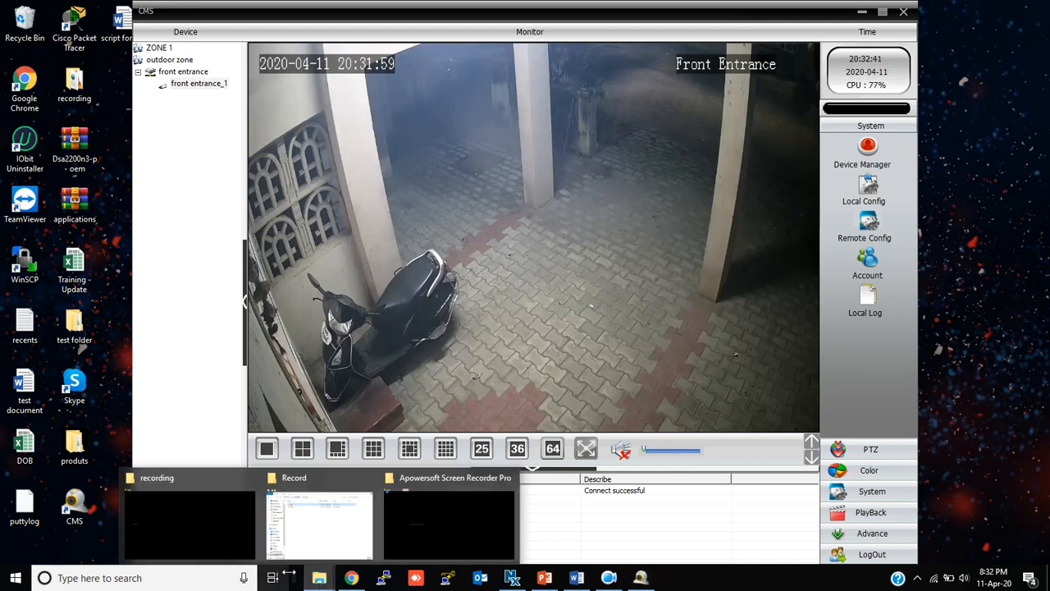
click(204, 514)
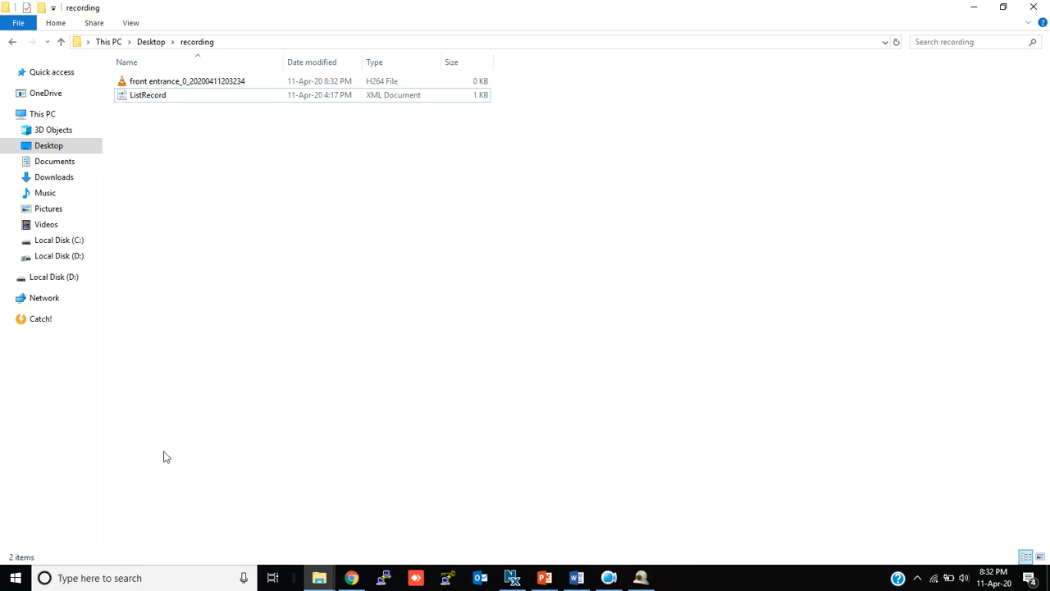
Refresh the folder to show the front entrance recording file, then minimize Explorer
right_click(223, 168)
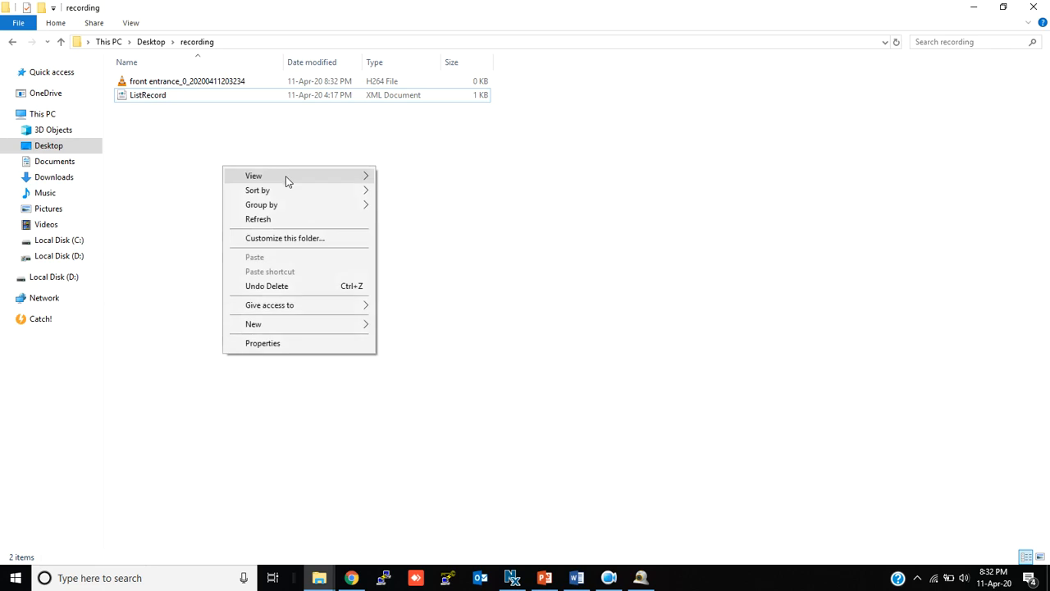
click(258, 220)
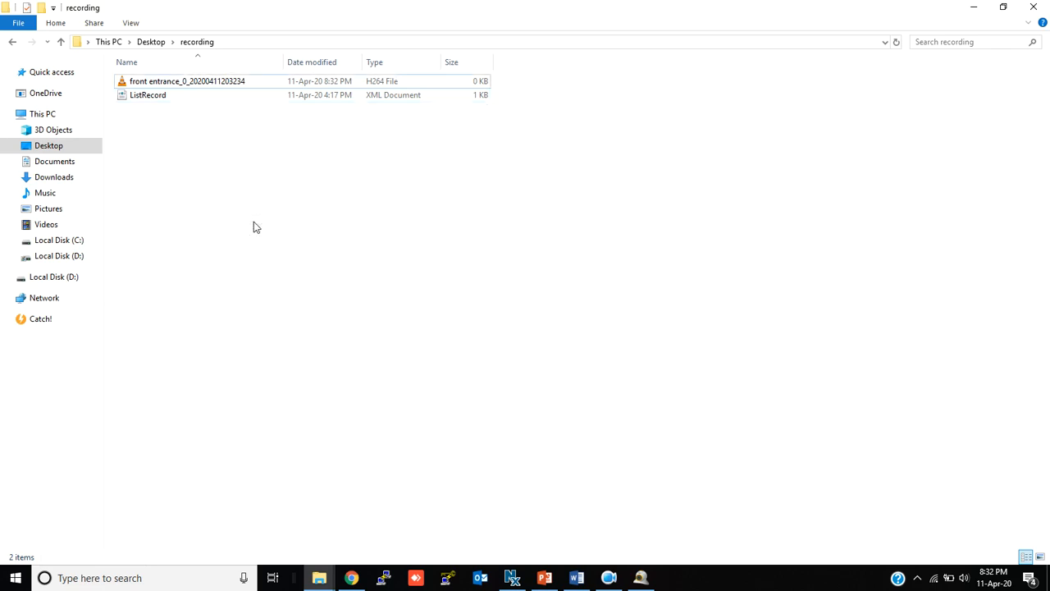
click(174, 87)
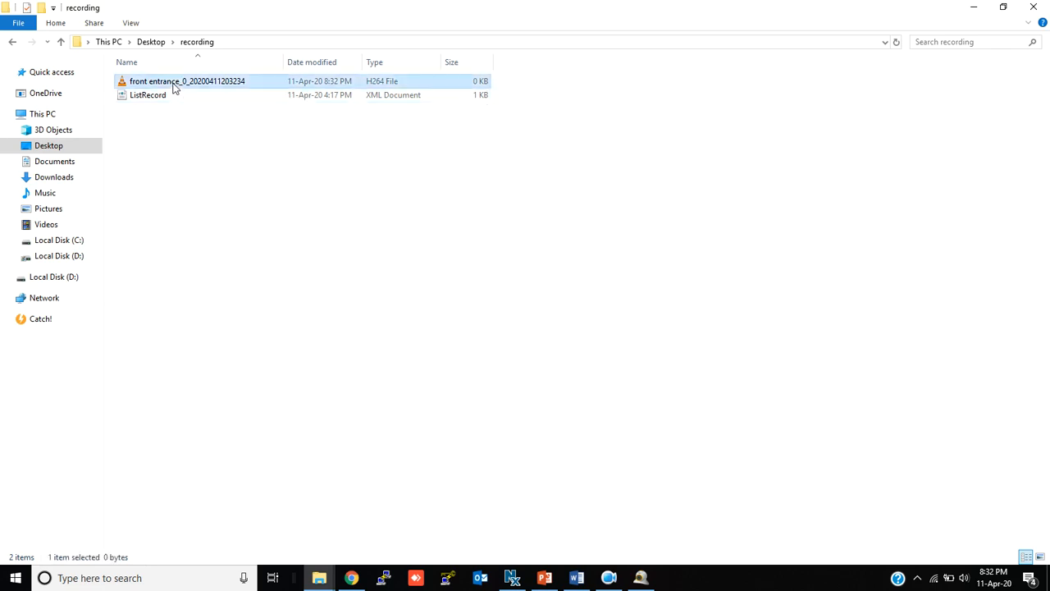
right_click(286, 178)
click(349, 230)
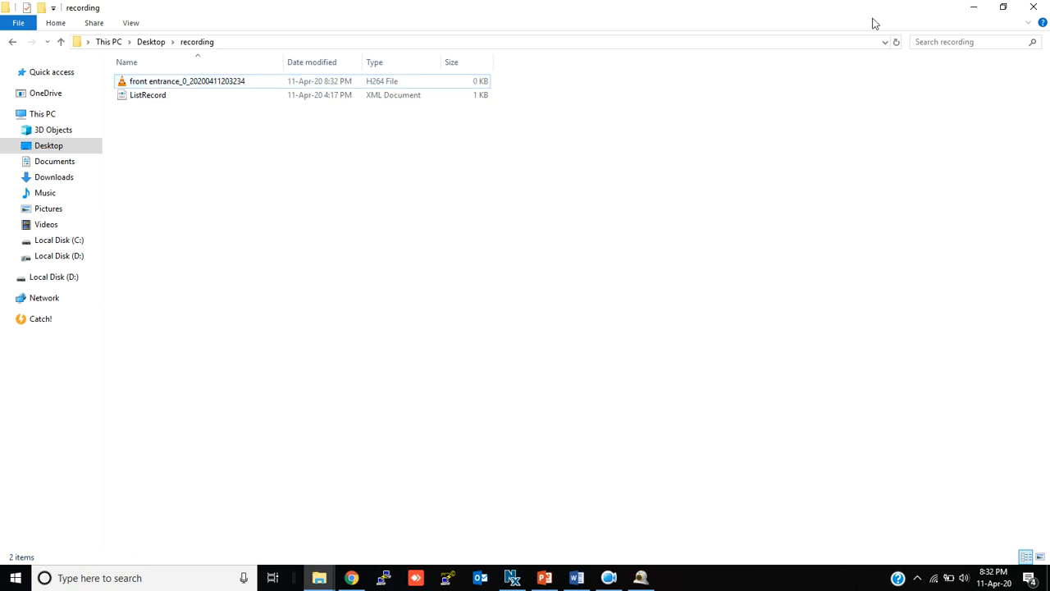
click(974, 8)
right_click(494, 200)
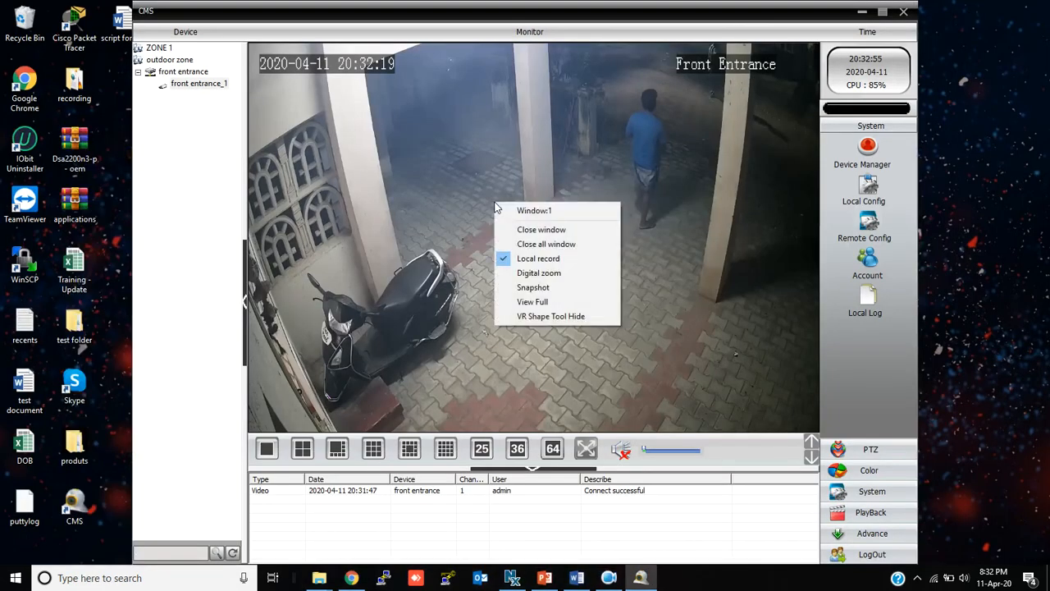
Stop local recording of the front entrance view and reopen Local Config
click(535, 259)
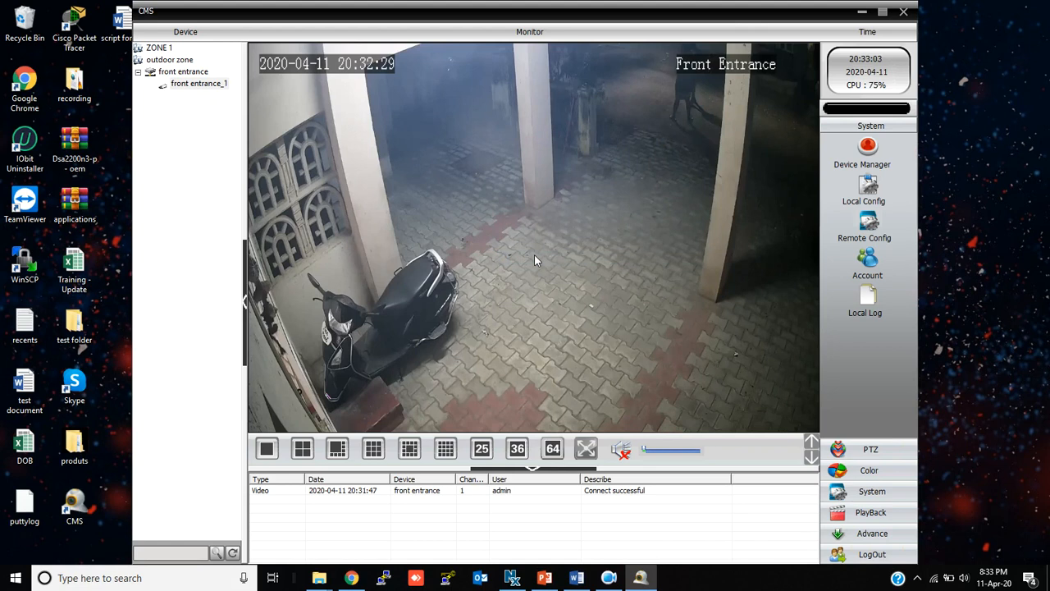
click(869, 185)
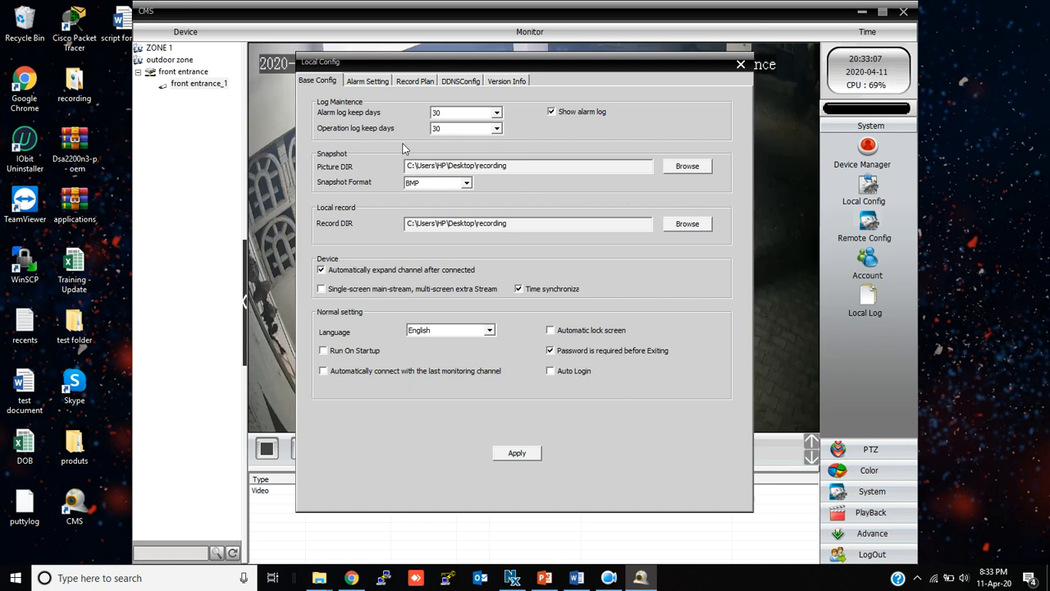
In Record Plan, store to drive D: and schedule front entrance CAM1 AllDay every day
click(410, 83)
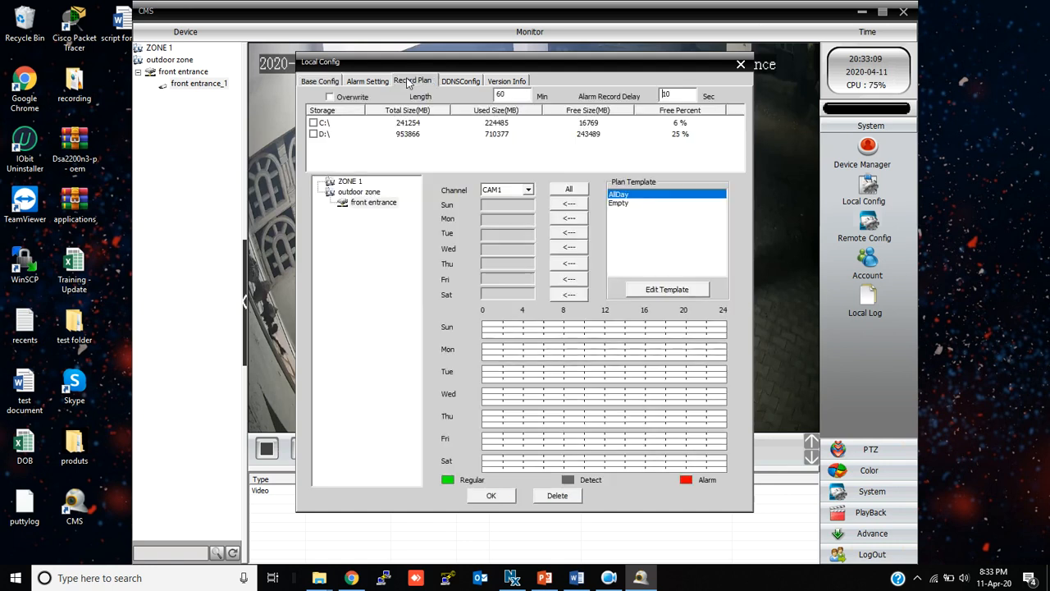
click(312, 134)
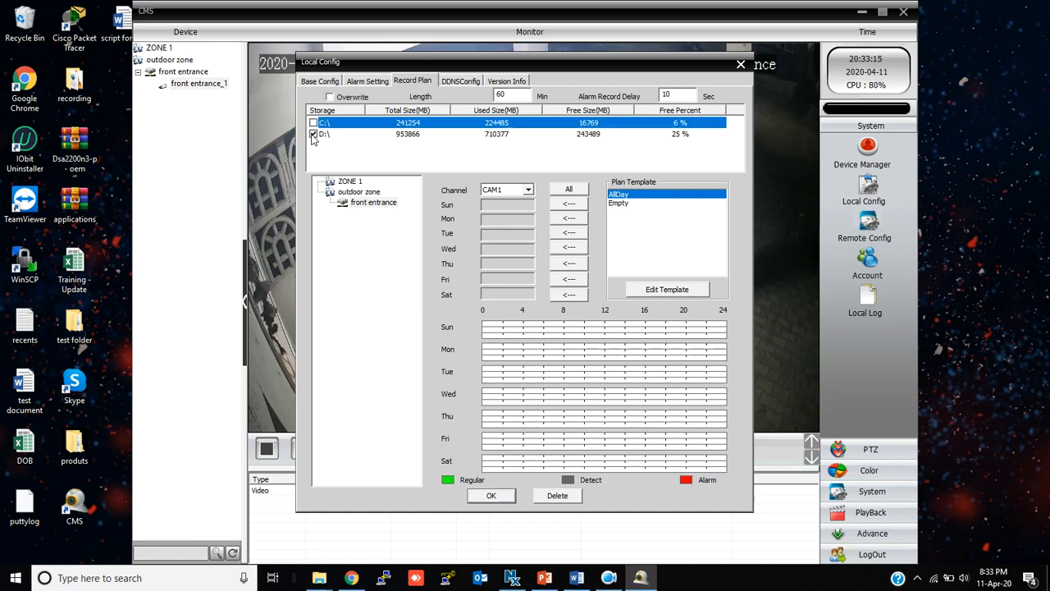
click(510, 93)
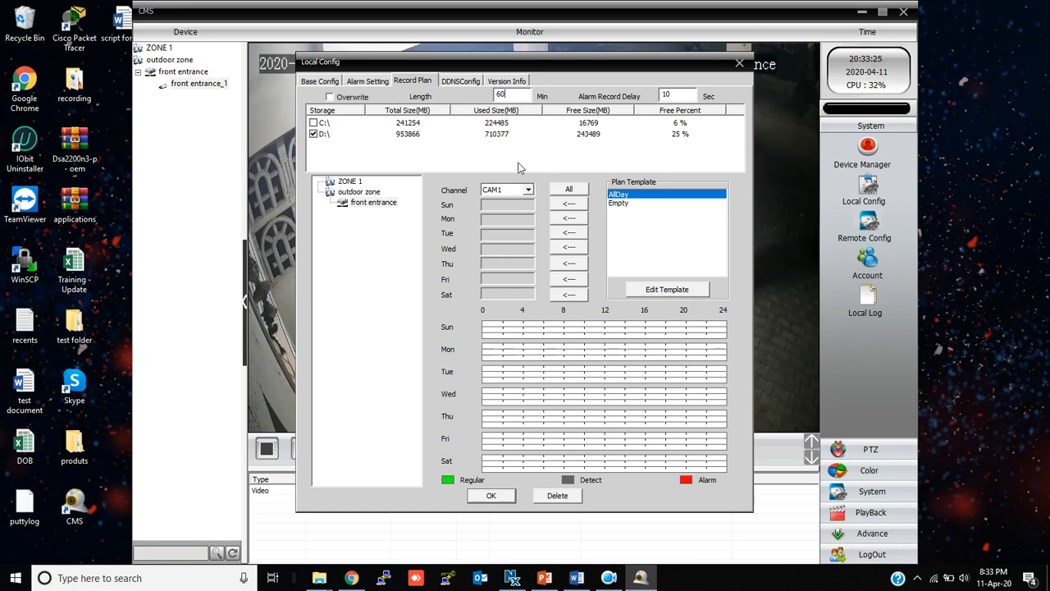
click(384, 205)
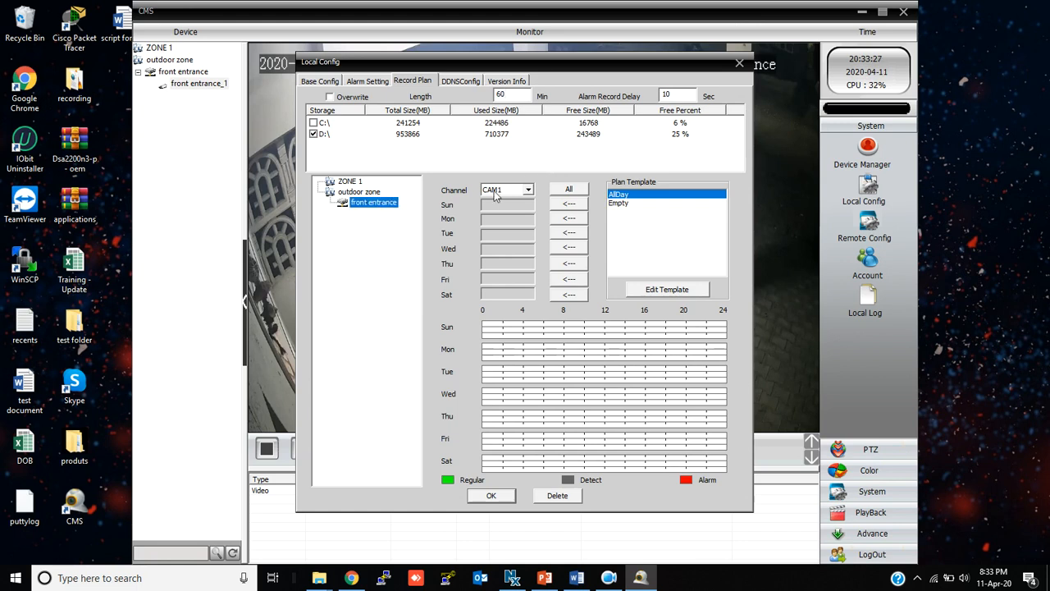
click(526, 191)
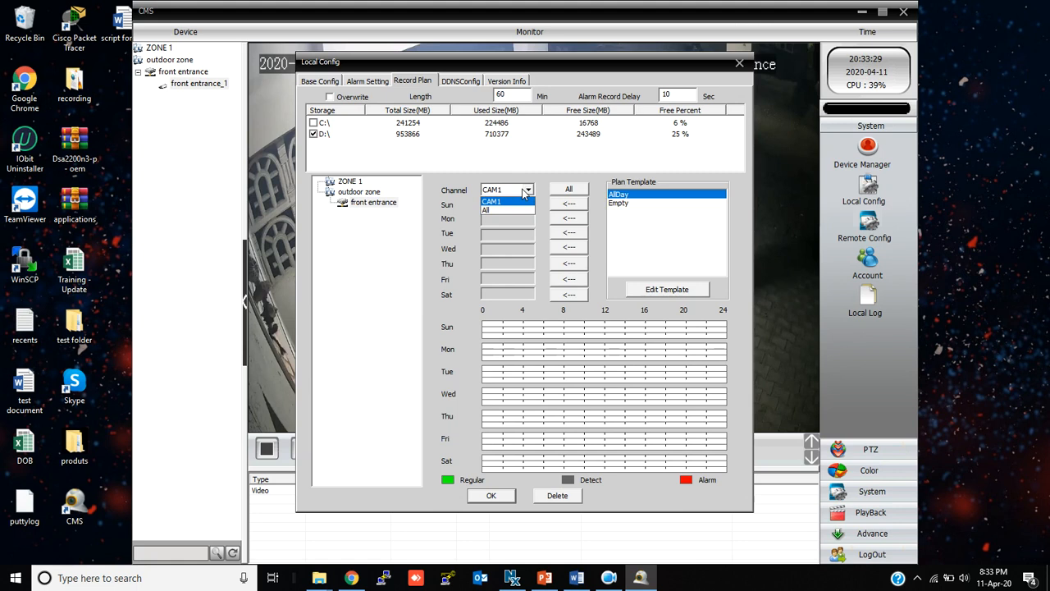
click(511, 202)
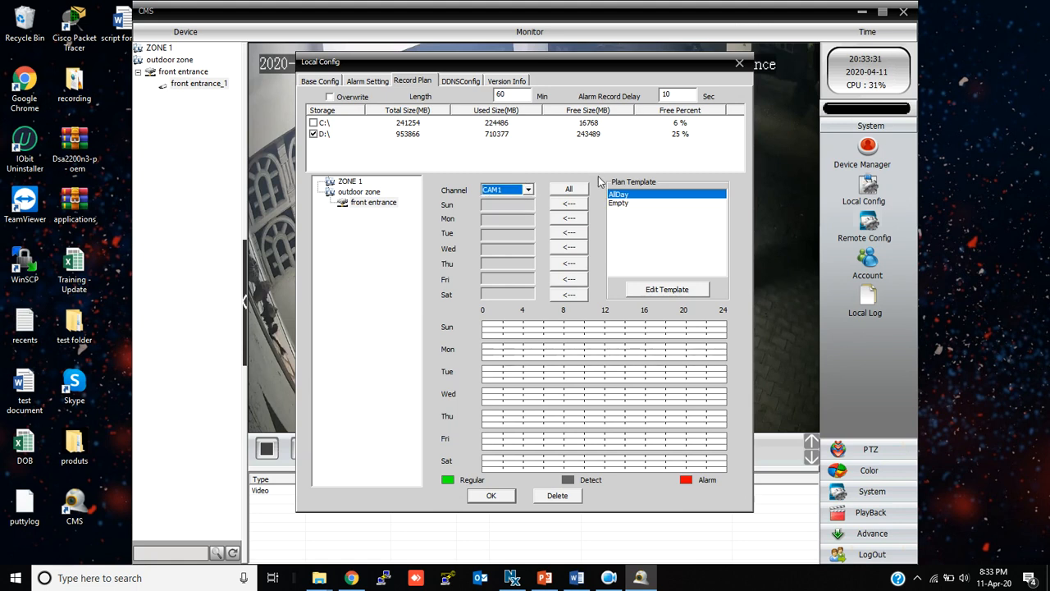
click(570, 190)
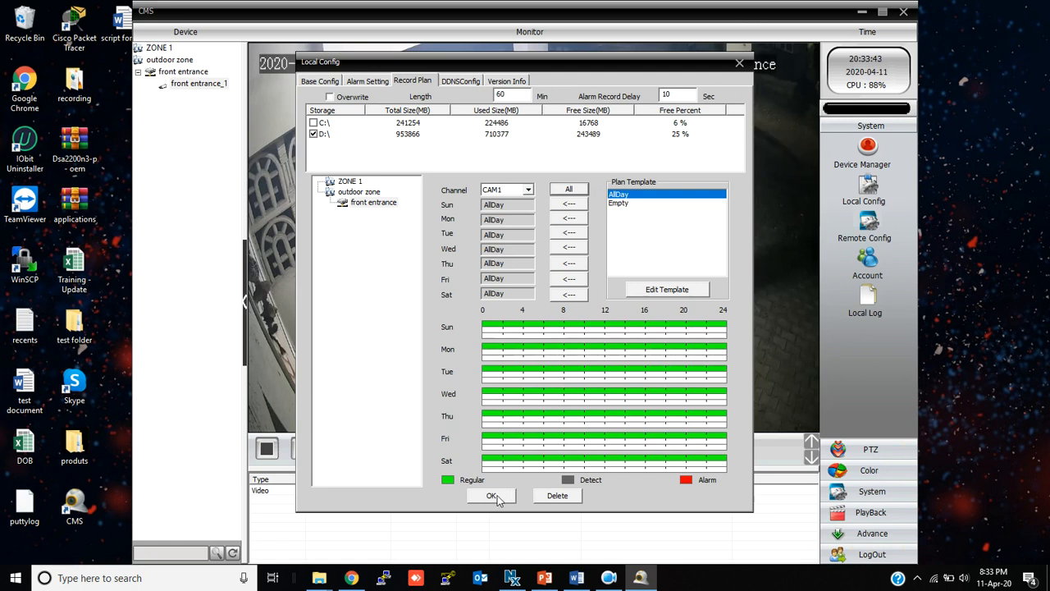
Enable Overwrite, save the record plan and close the dialog
click(330, 98)
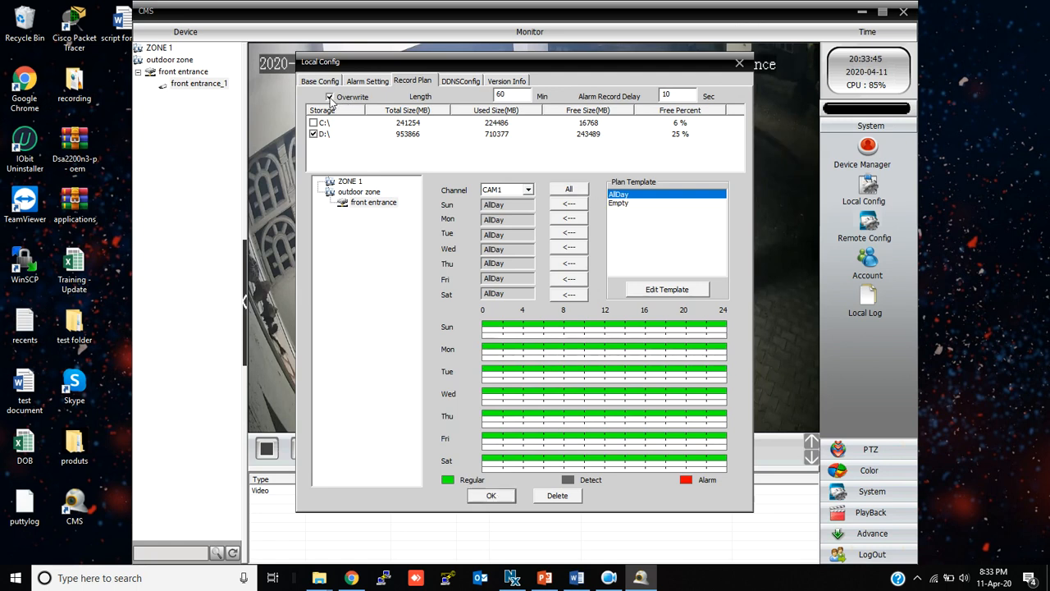
click(490, 497)
click(523, 325)
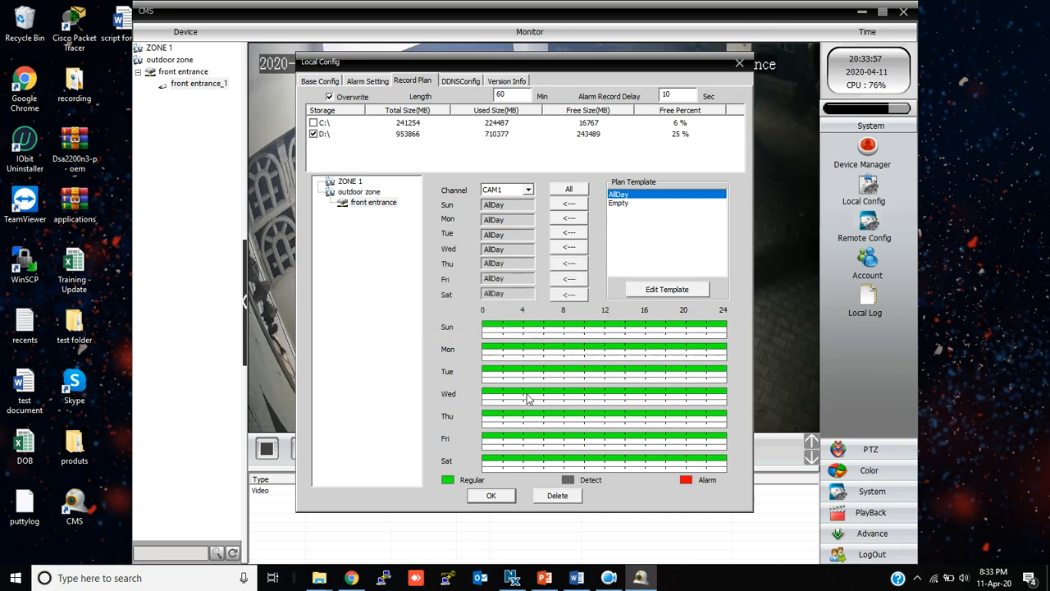
click(740, 63)
Find the new H264 recording in D:\Record\front entrance\1, then switch to the PowerPoint slide show
mouse_move(319, 577)
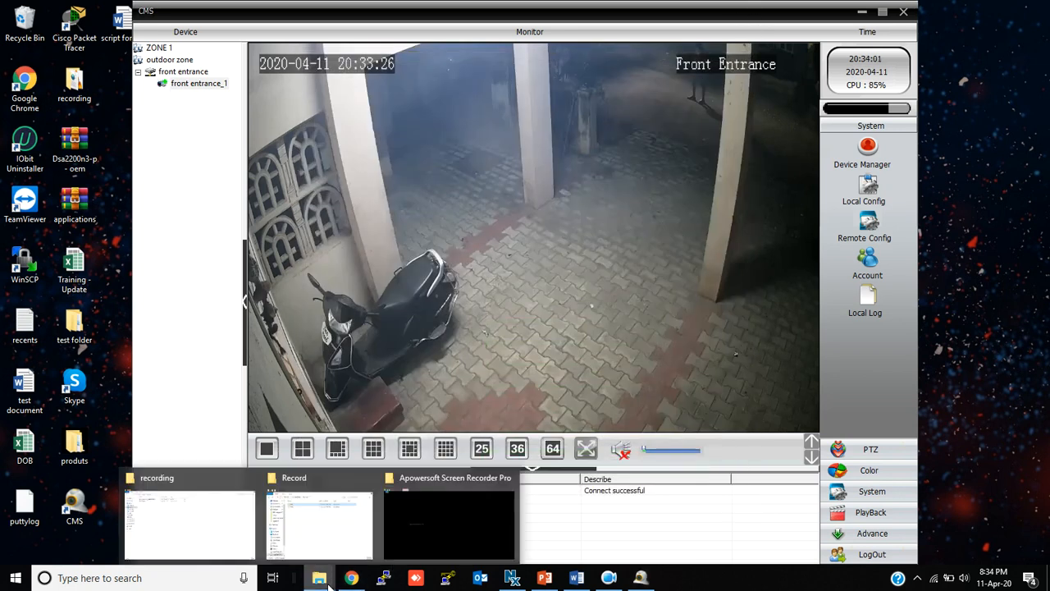
click(330, 532)
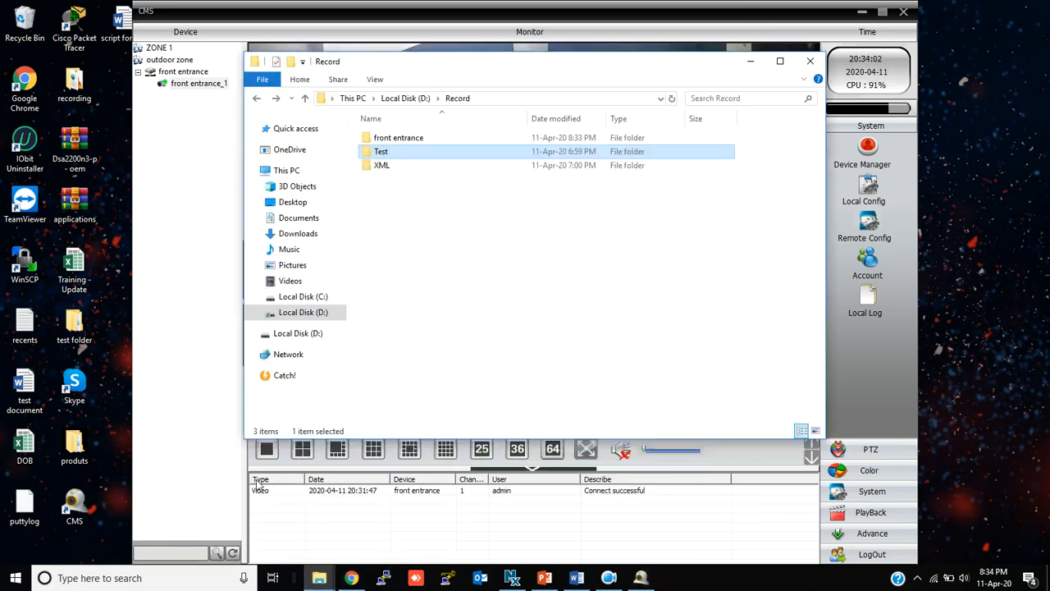
double_click(412, 160)
key(BackSpace)
double_click(432, 164)
double_click(404, 143)
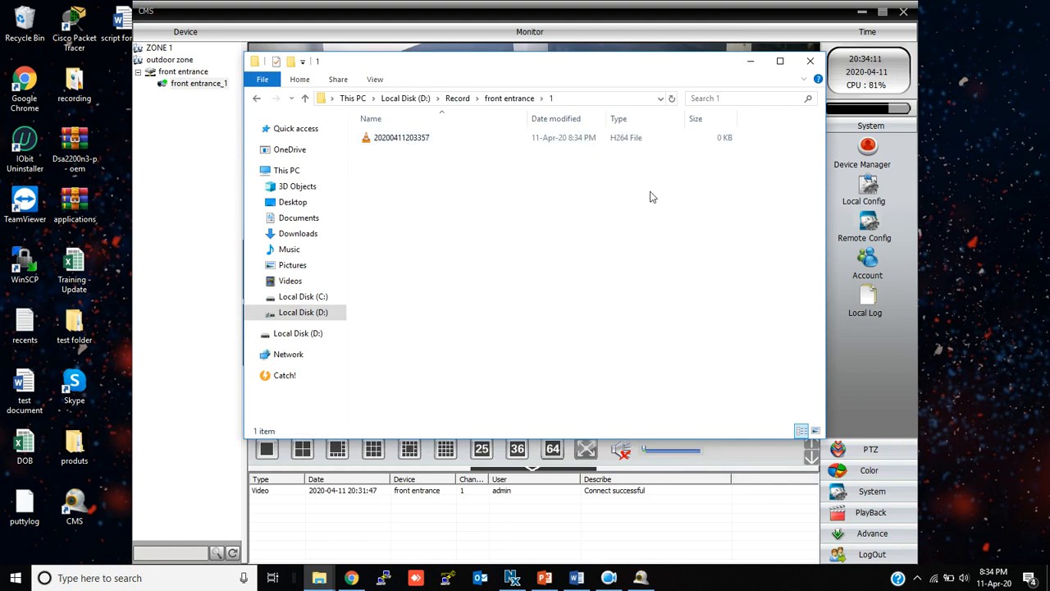
click(749, 70)
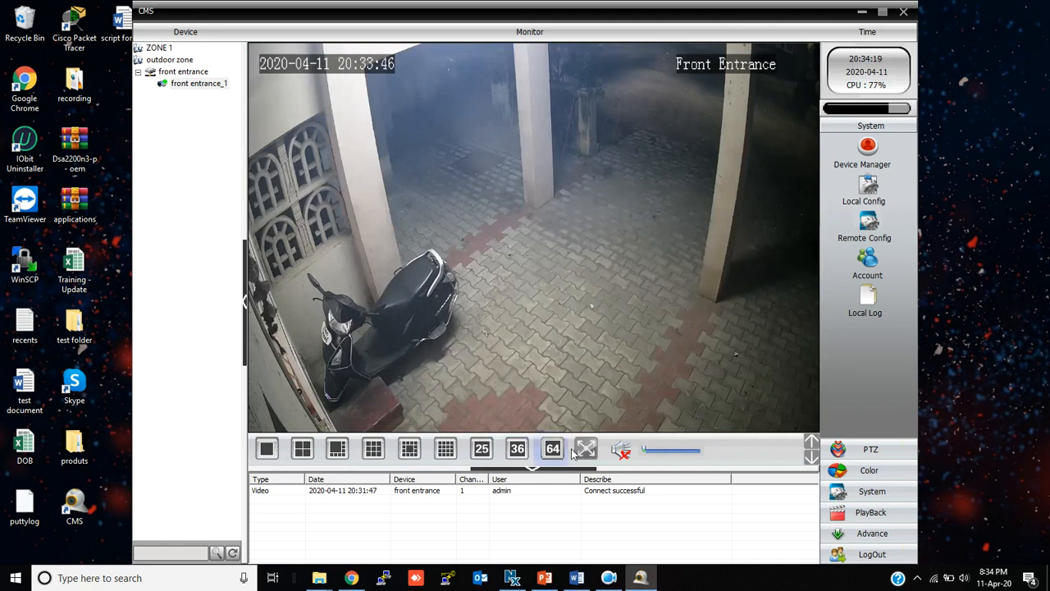
click(544, 578)
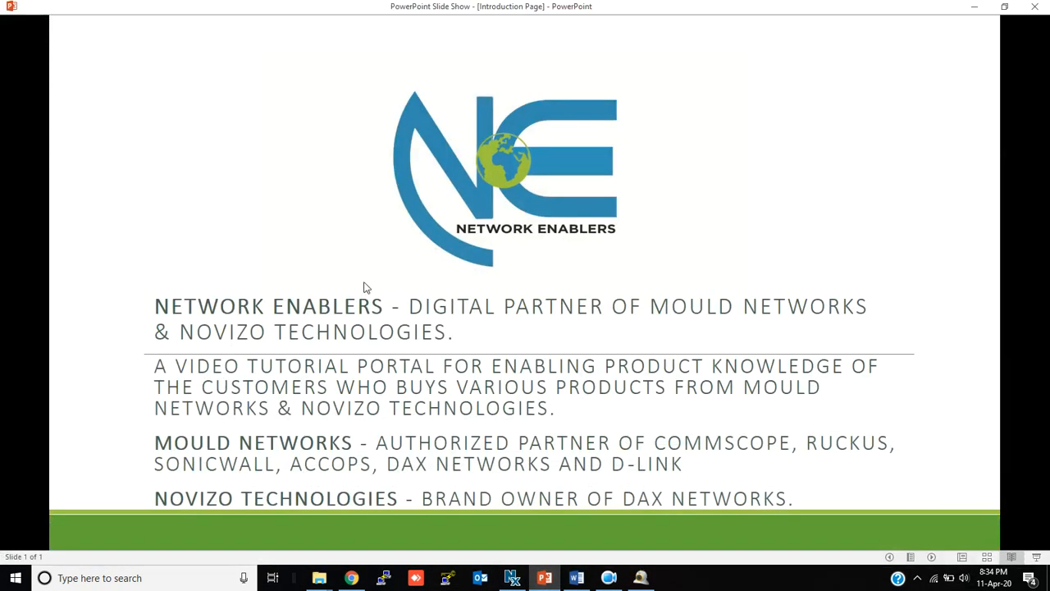